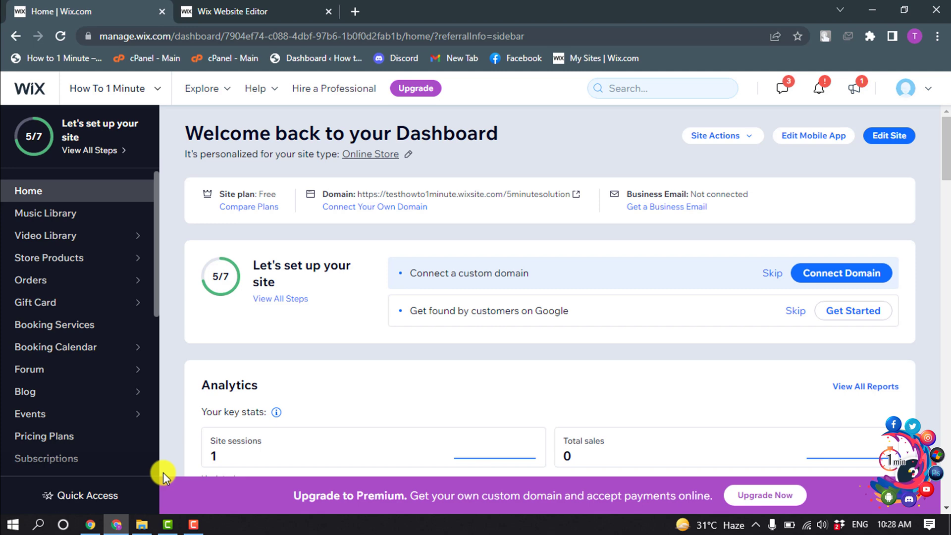
# Dismiss the quick-access shortcuts and go to the site's Settings page
pyautogui.click(135, 496)
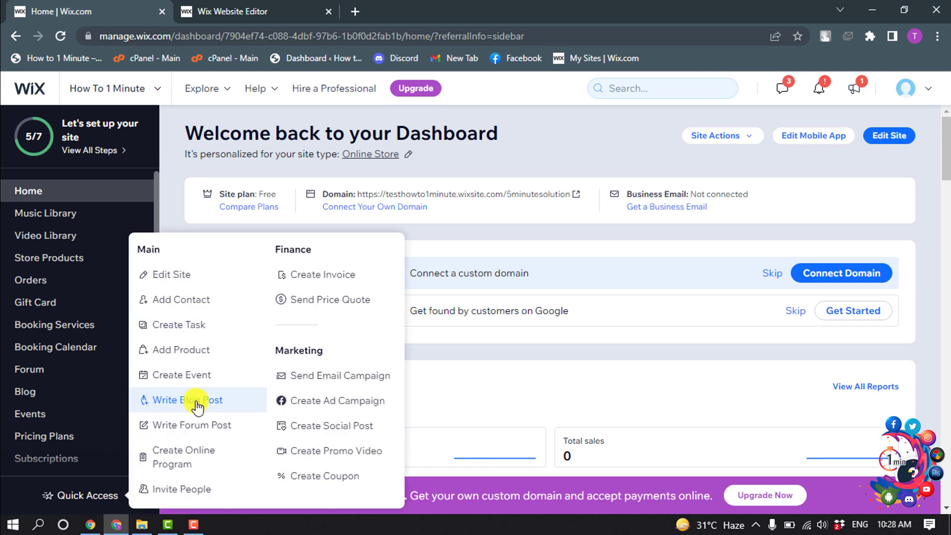
pyautogui.click(448, 157)
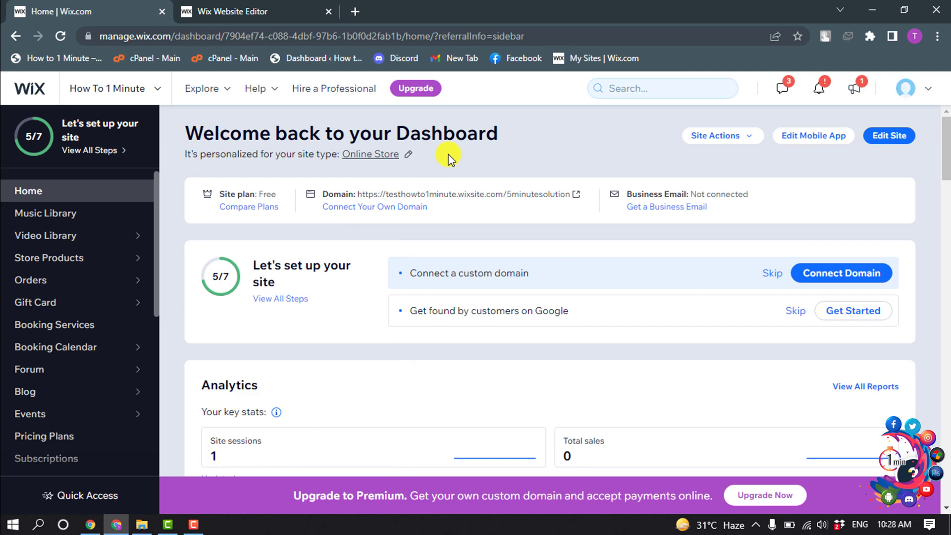
pyautogui.scroll(-5, 74, 297)
pyautogui.scroll(-3, 74, 328)
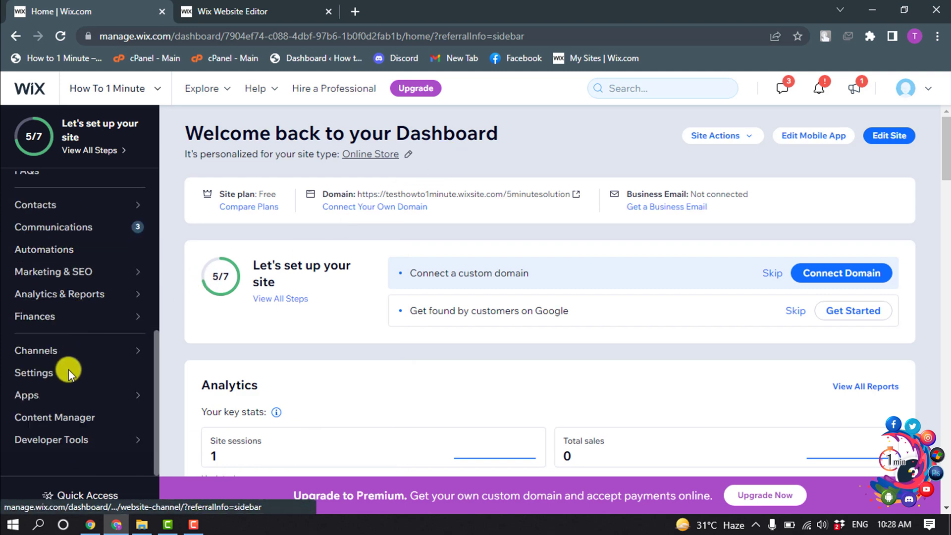
pyautogui.click(67, 372)
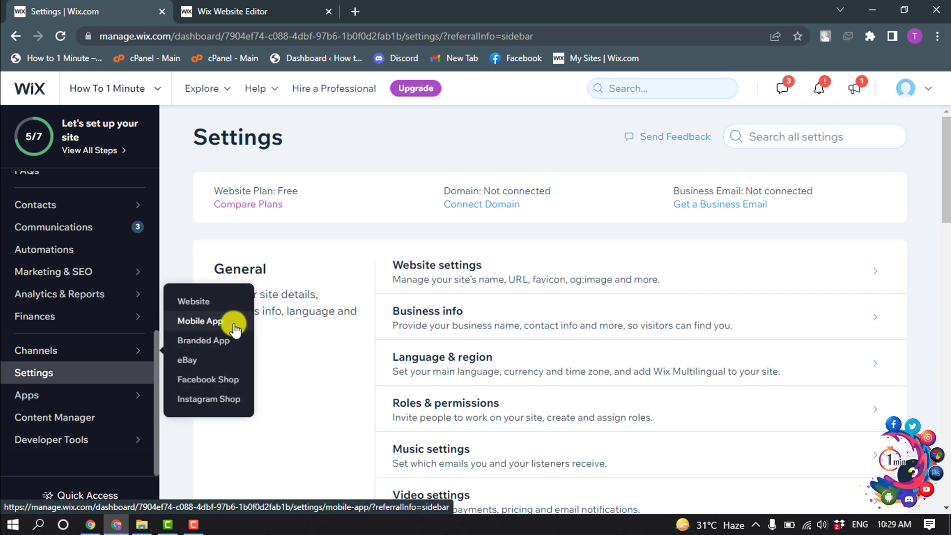
# Go to Roles & permissions and start a new invitation with + Invite People
pyautogui.click(467, 414)
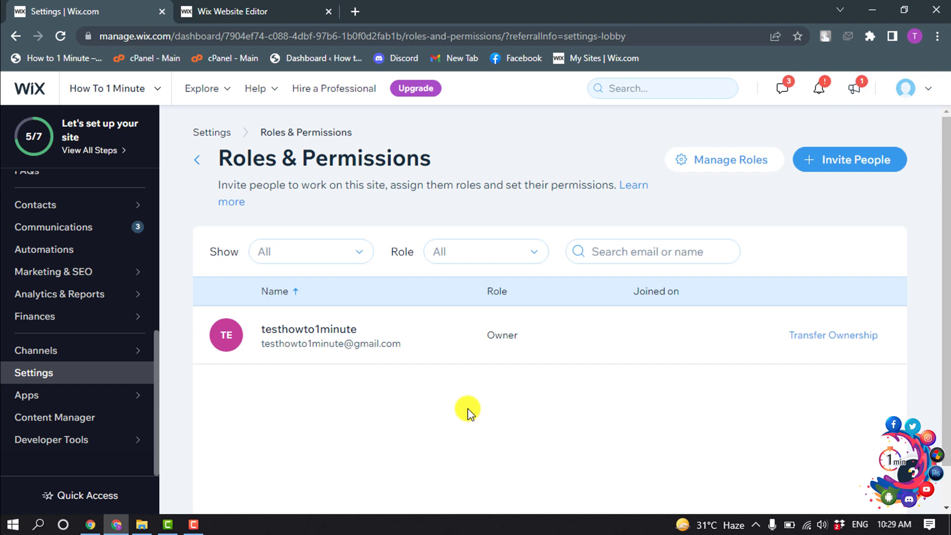
pyautogui.click(840, 165)
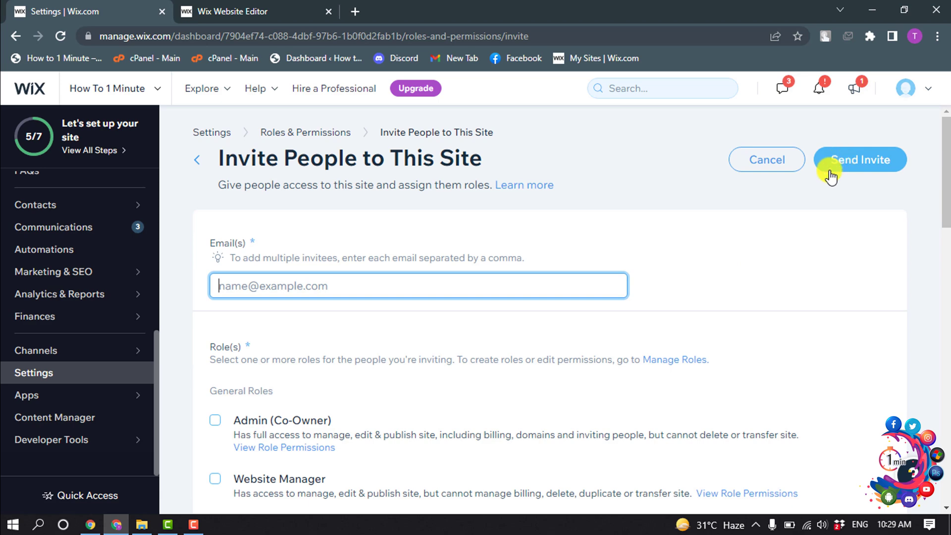
pyautogui.click(326, 287)
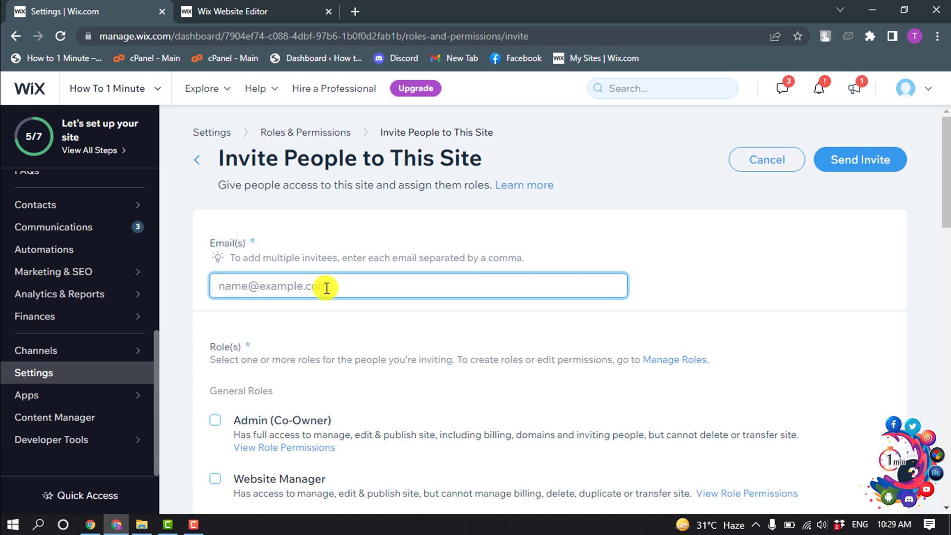
pyautogui.write('example@')
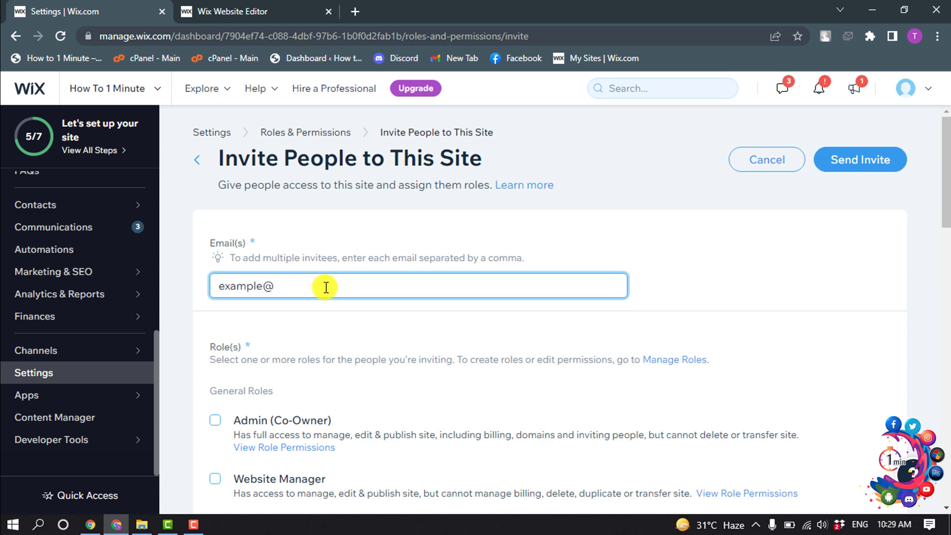
pyautogui.write('gmail.com')
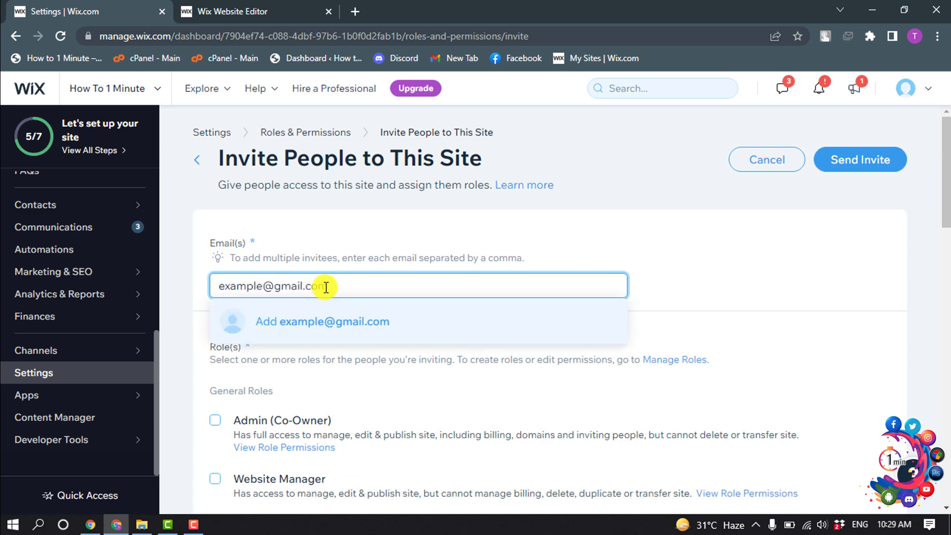
pyautogui.click(307, 321)
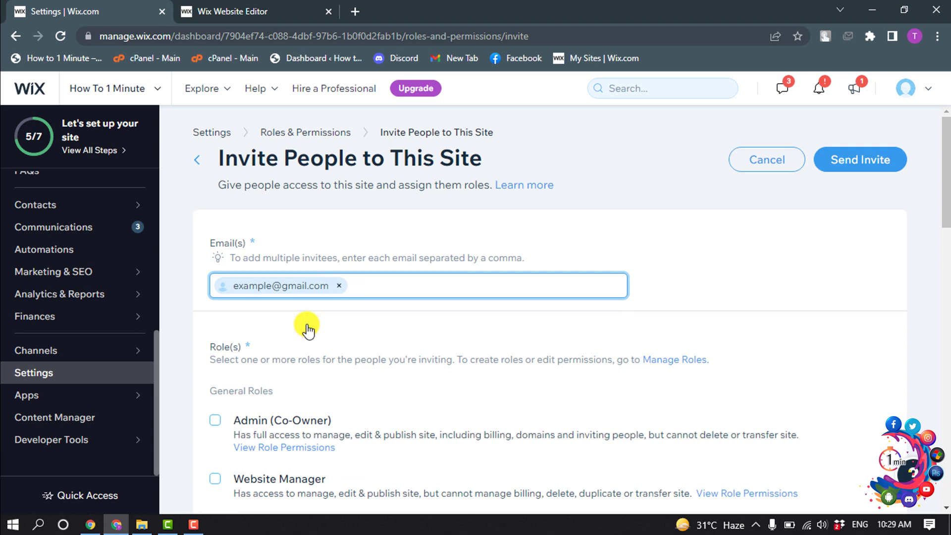
pyautogui.scroll(-3, 587, 279)
pyautogui.scroll(-2, 587, 279)
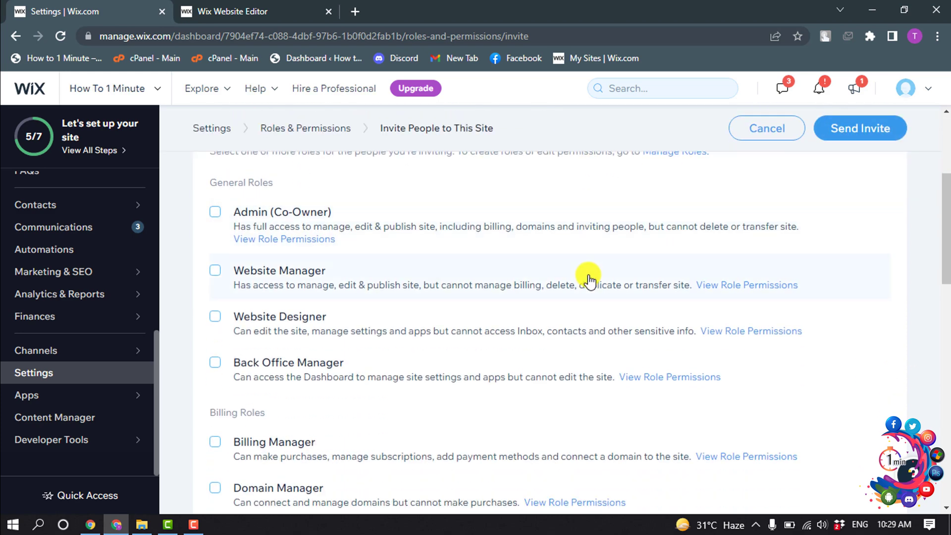
pyautogui.scroll(-5, 587, 279)
pyautogui.scroll(-3, 587, 278)
pyautogui.scroll(-1, 587, 279)
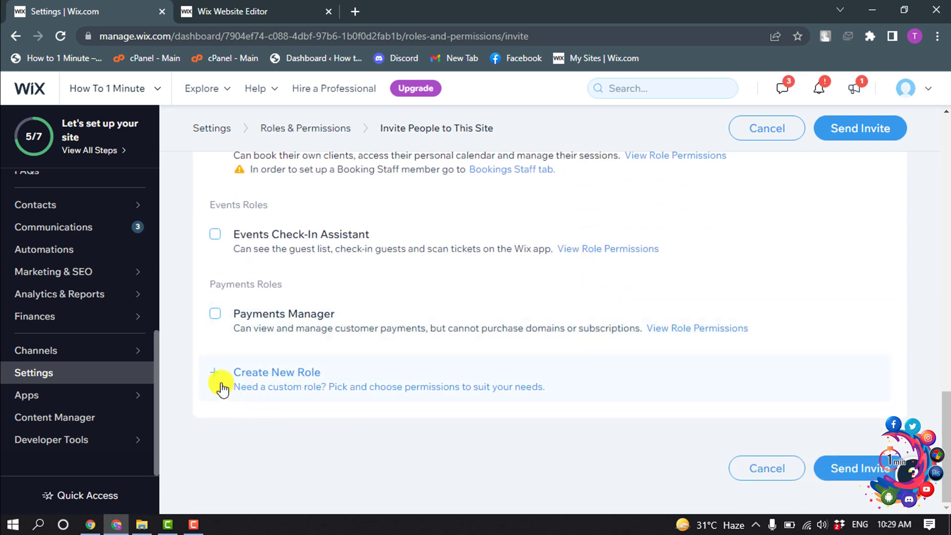
# Create a custom role titled 'Editor' and begin entering its description
pyautogui.click(290, 379)
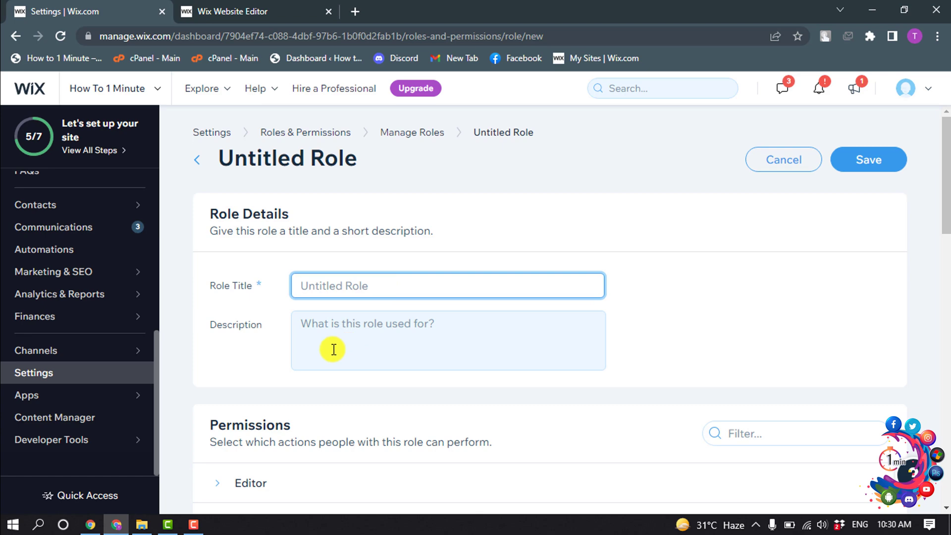
pyautogui.write('Edit')
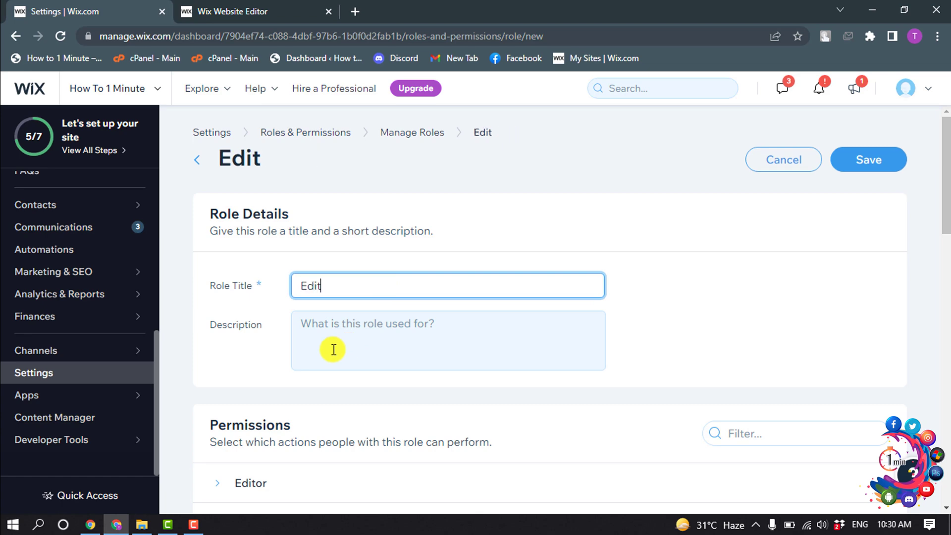
pyautogui.write('or')
pyautogui.click(333, 350)
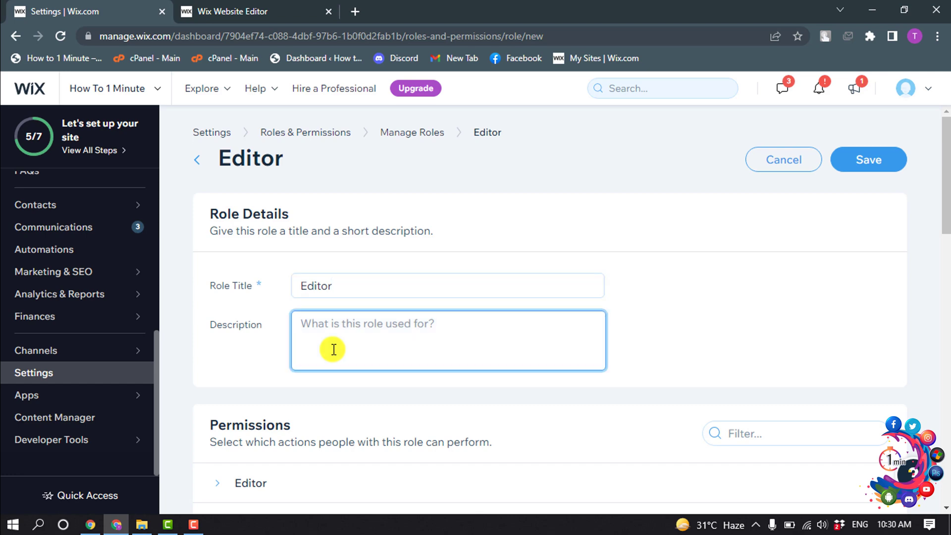
pyautogui.write('Enter your')
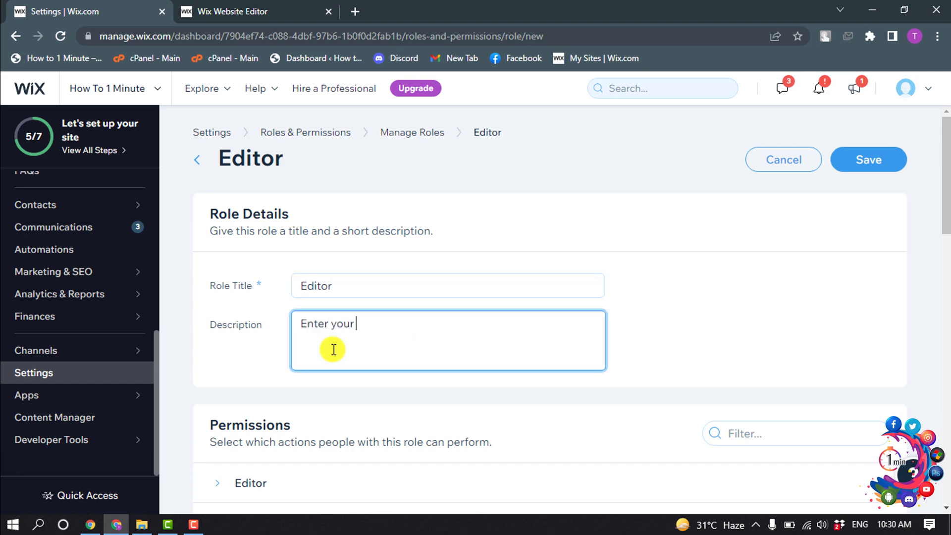
pyautogui.write(' descri')
pyautogui.write('ption here')
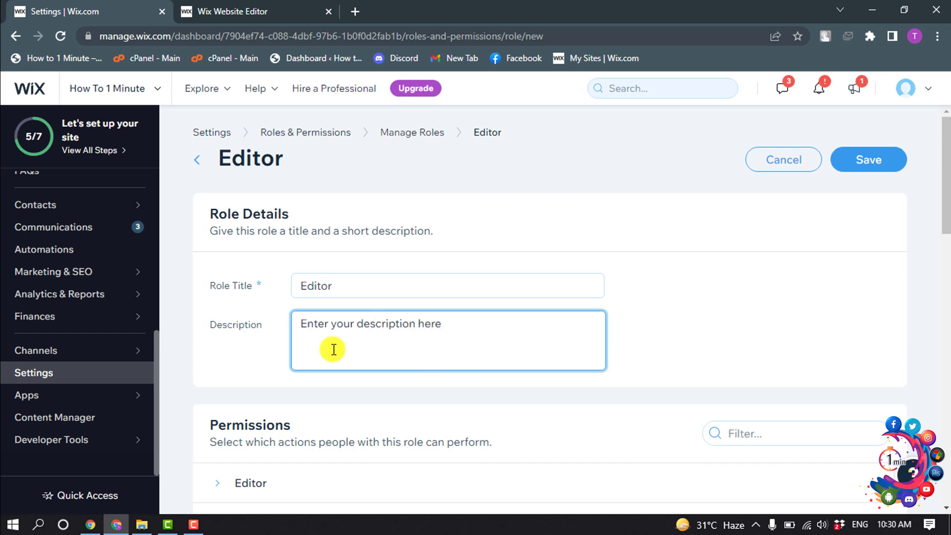
pyautogui.write('...')
pyautogui.scroll(-2, 333, 349)
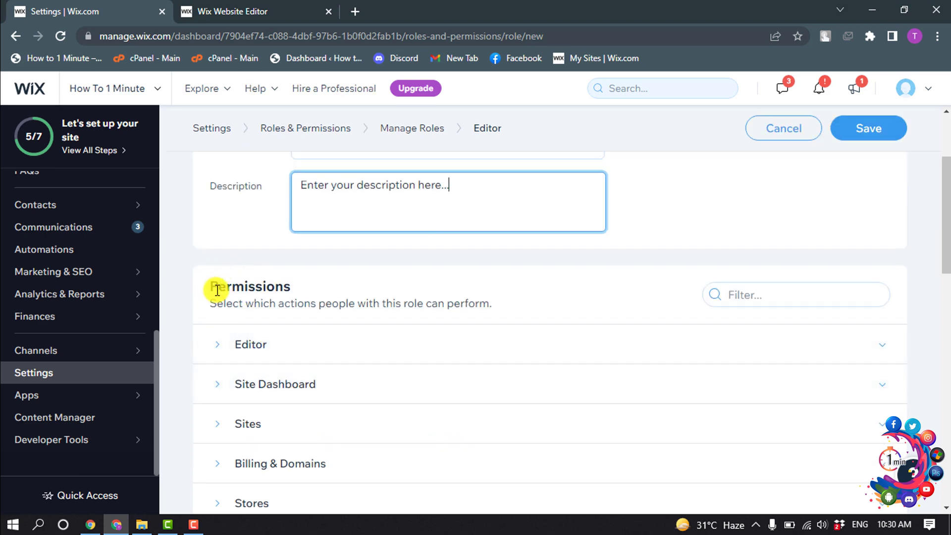
# Grant Editor the Edit Site, Manage Dashboard, Edit Music Library and Edit Video Library permissions
pyautogui.click(220, 344)
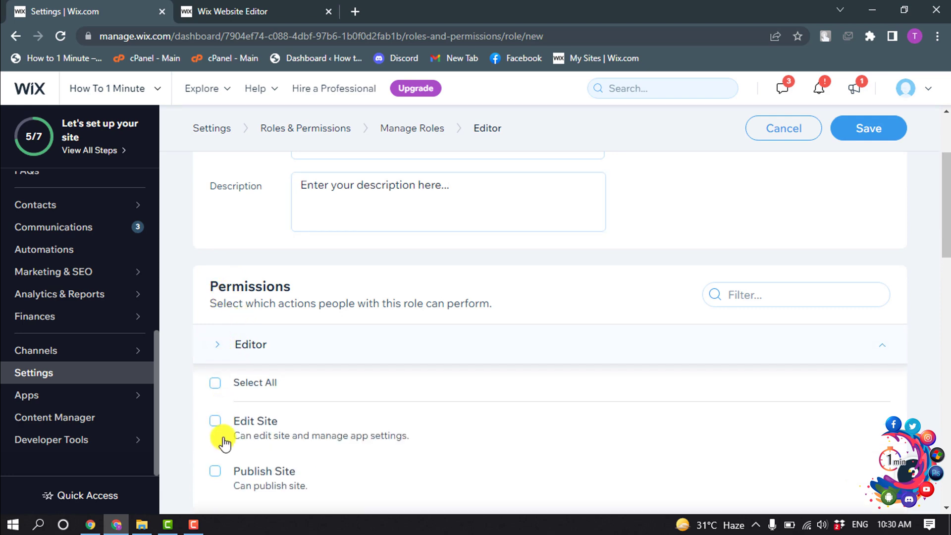
pyautogui.scroll(-1, 221, 439)
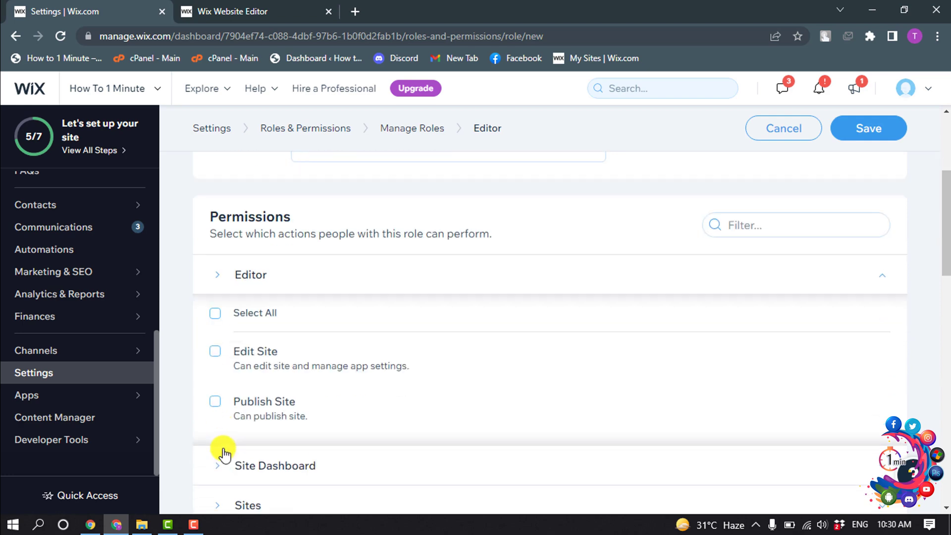
pyautogui.click(214, 356)
pyautogui.scroll(-2, 253, 283)
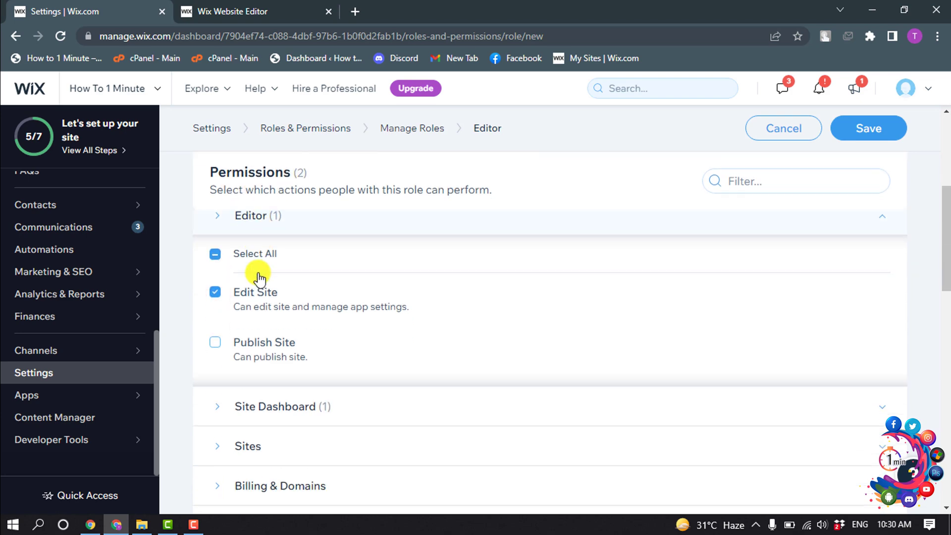
pyautogui.scroll(-3, 257, 313)
pyautogui.scroll(-2, 260, 341)
pyautogui.scroll(3, 259, 341)
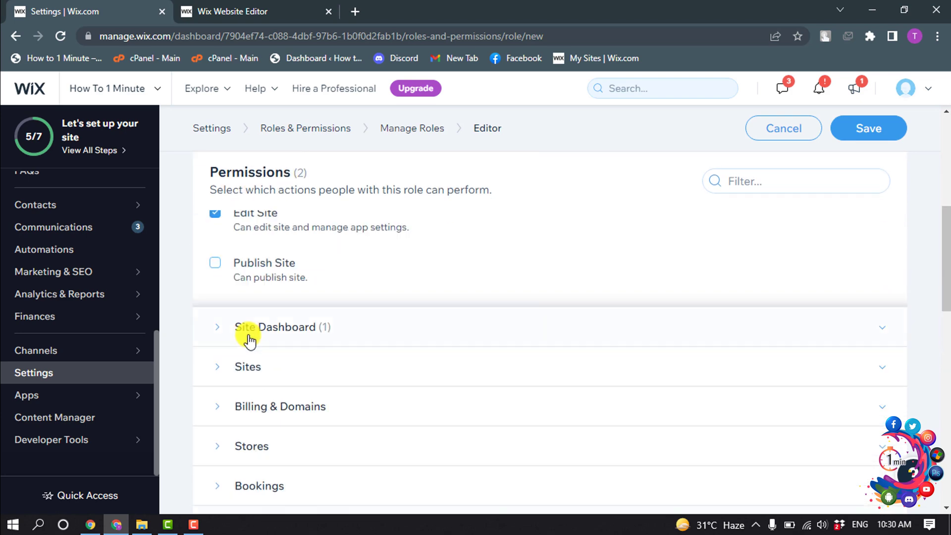
pyautogui.click(216, 327)
pyautogui.scroll(-2, 216, 330)
pyautogui.scroll(-2, 223, 319)
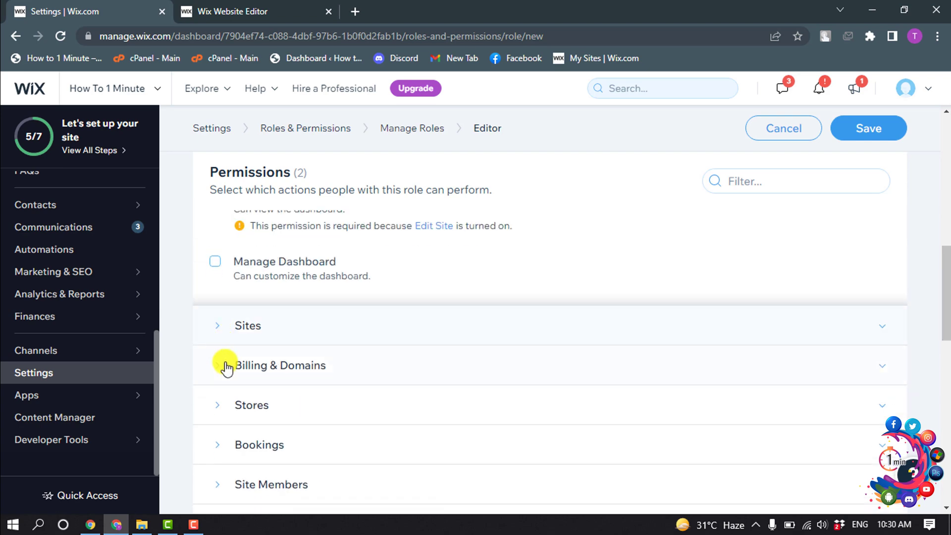
pyautogui.click(211, 264)
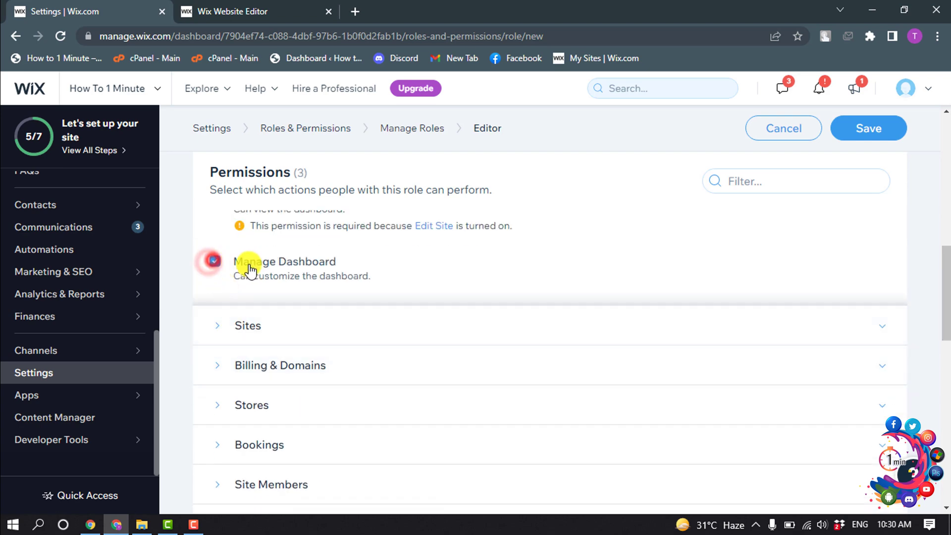
pyautogui.scroll(-5, 253, 275)
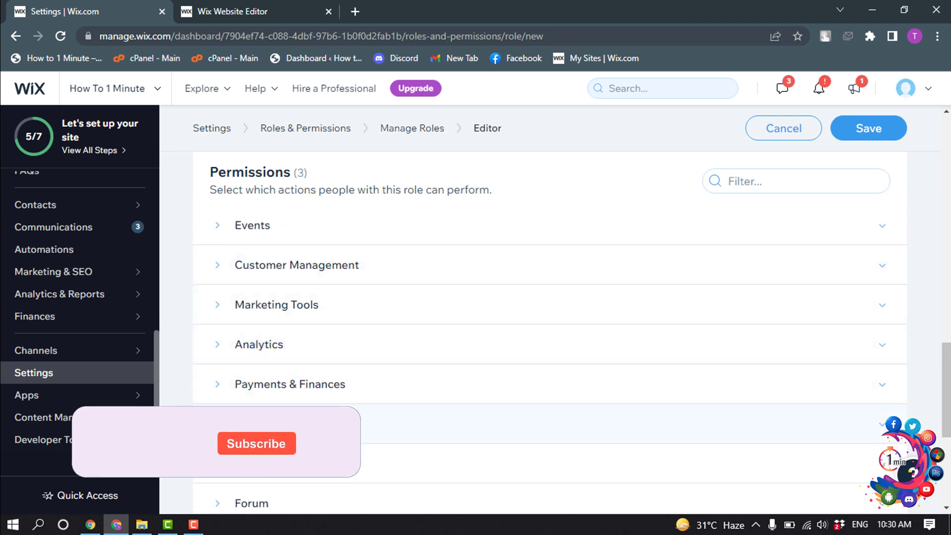
pyautogui.click(251, 424)
pyautogui.scroll(-3, 334, 341)
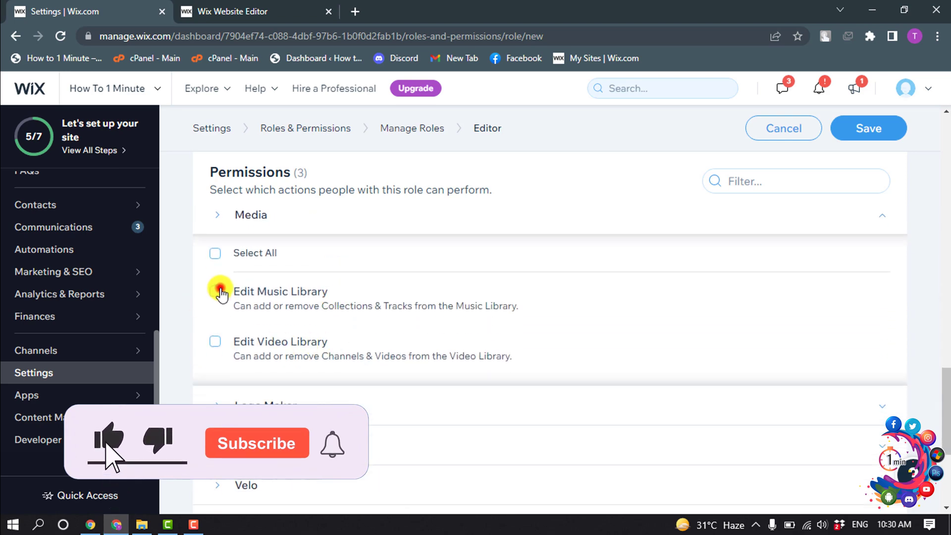
pyautogui.click(215, 291)
pyautogui.click(215, 342)
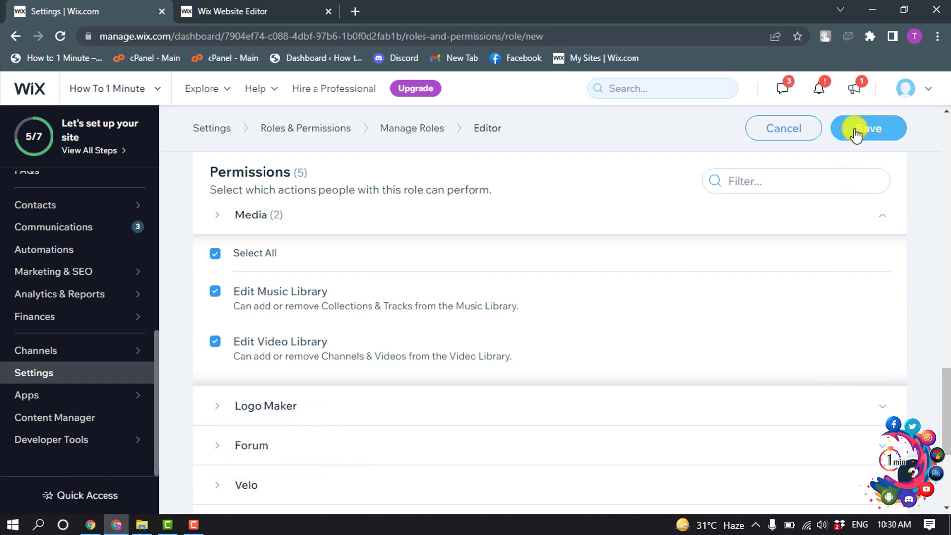
pyautogui.click(857, 132)
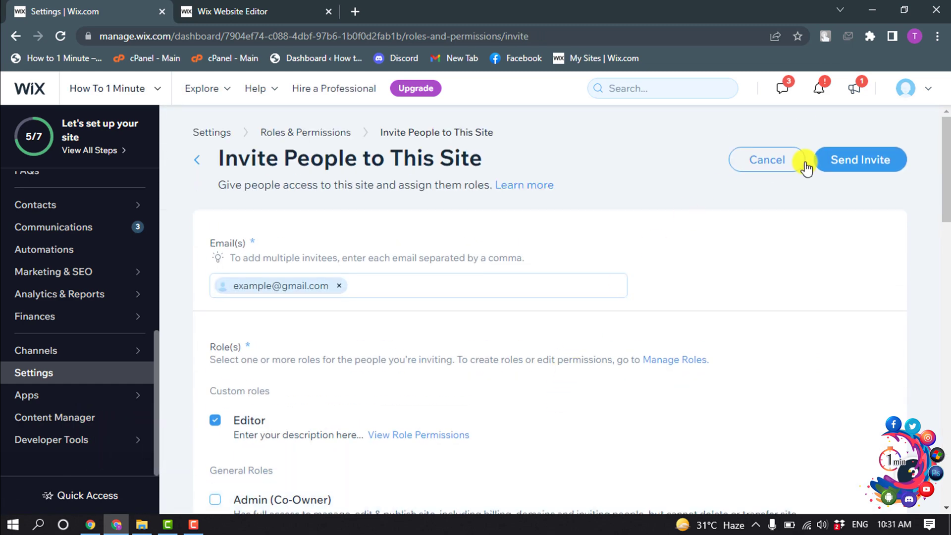
pyautogui.click(858, 165)
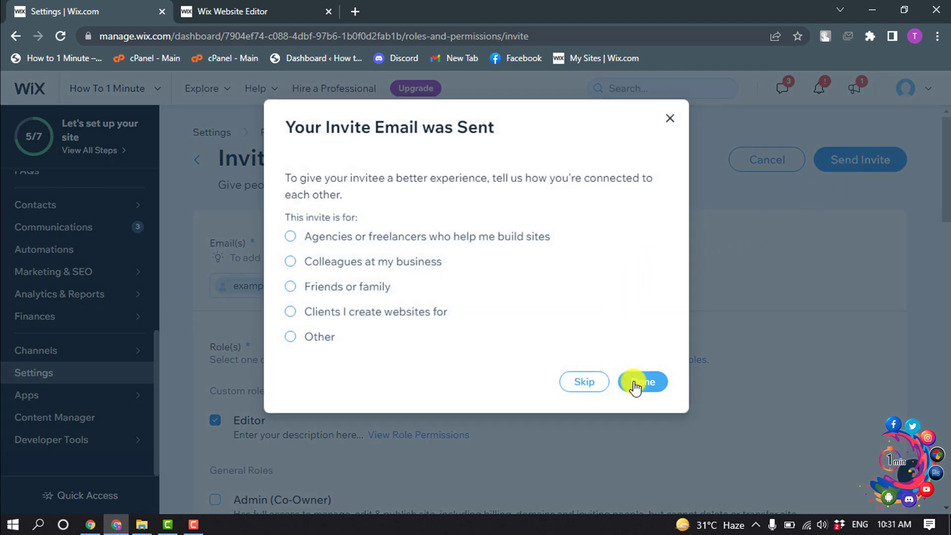
pyautogui.click(642, 382)
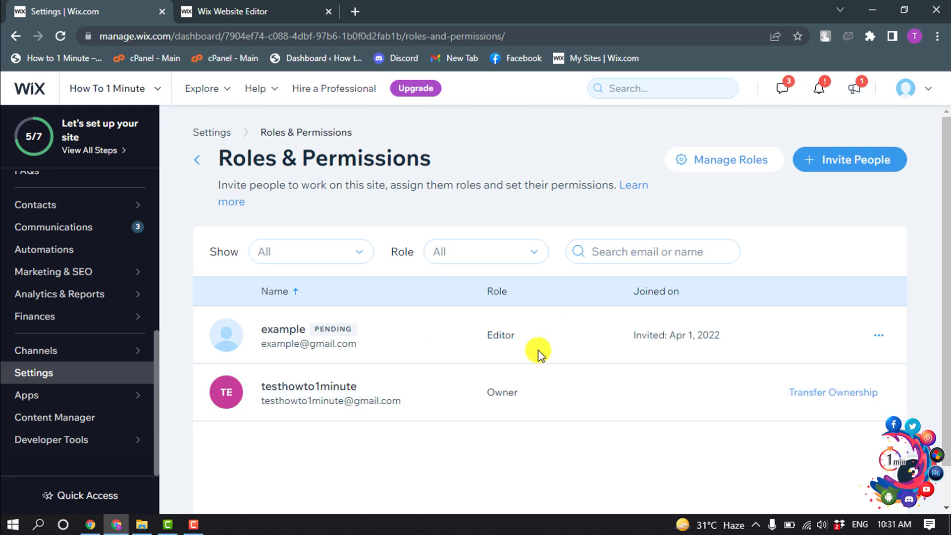
pyautogui.moveTo(318, 335)
pyautogui.moveTo(318, 329); pyautogui.dragTo(354, 328)
pyautogui.click(338, 333)
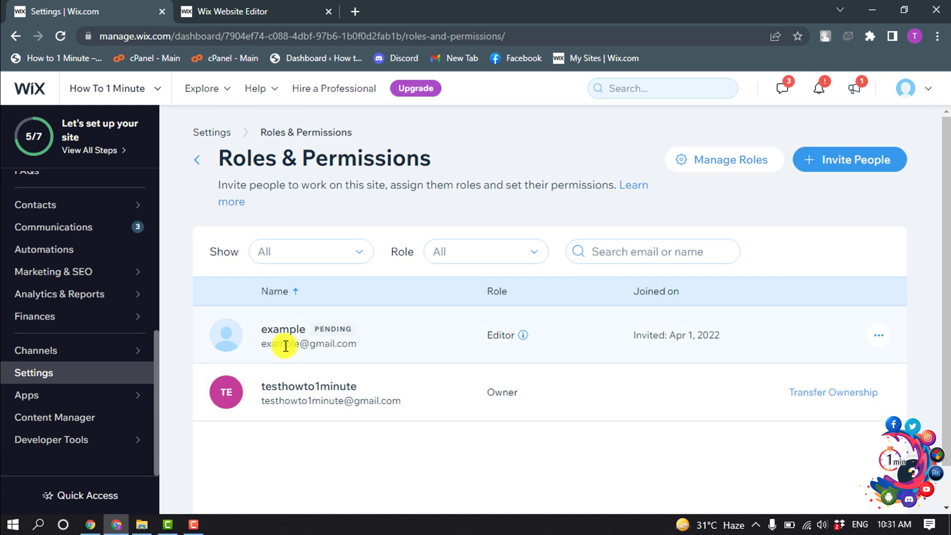